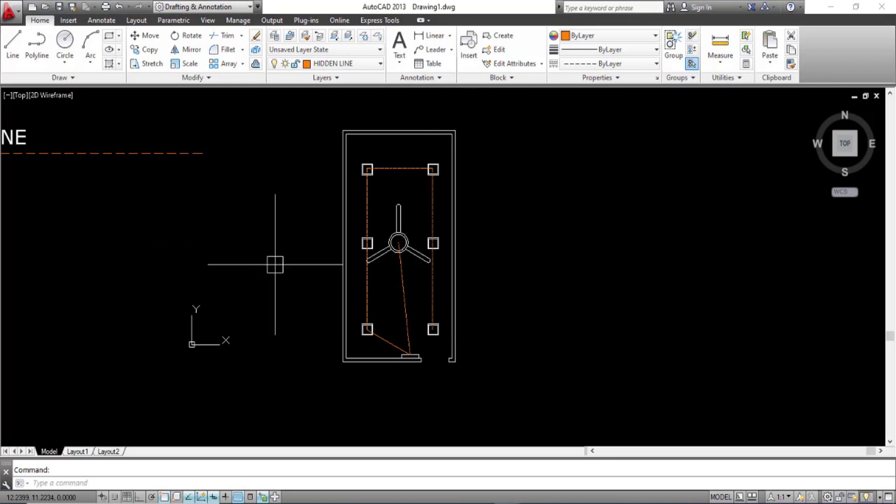
Pan the view so the 04. HIDDEN LINE heading sits beside the vault door drawing
middle_click_drag(130, 208, 275, 218)
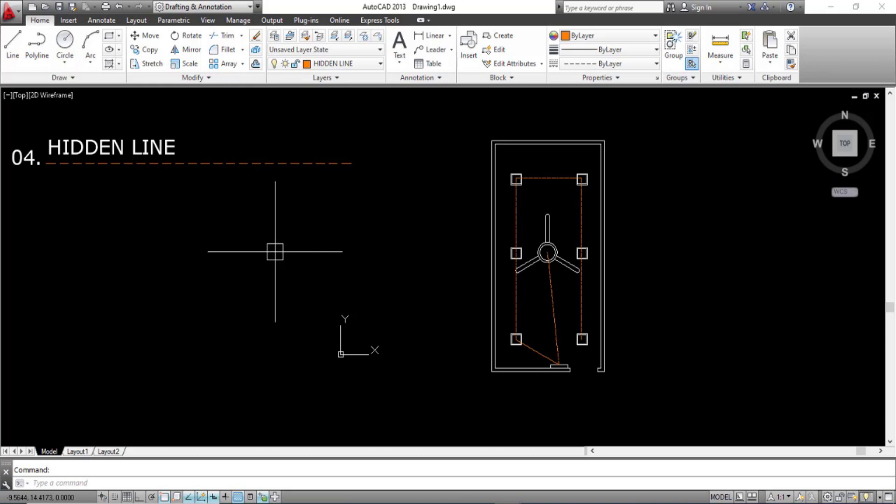
Zoom in and centre the HIDDEN LINE heading with its orange dashed sample line
middle_click_drag(117, 206, 168, 257)
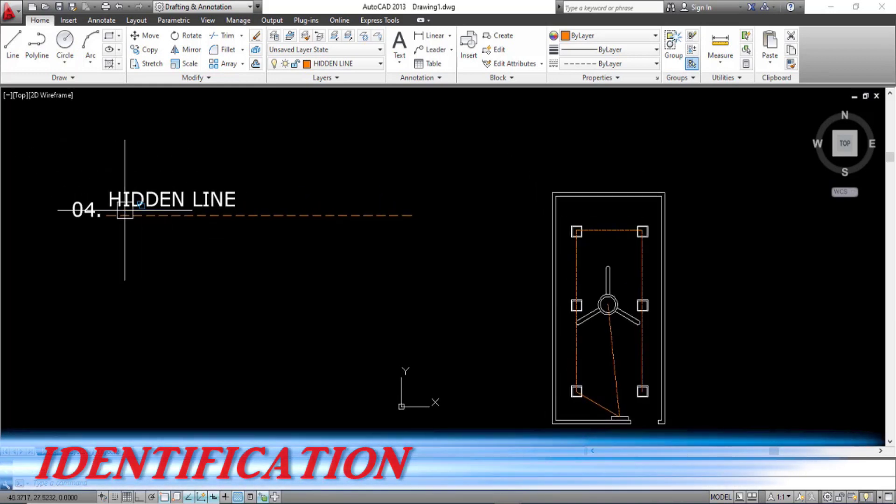
scroll(124, 210, "up", 2)
scroll(124, 210, "up", 2)
middle_click_drag(134, 216, 141, 210)
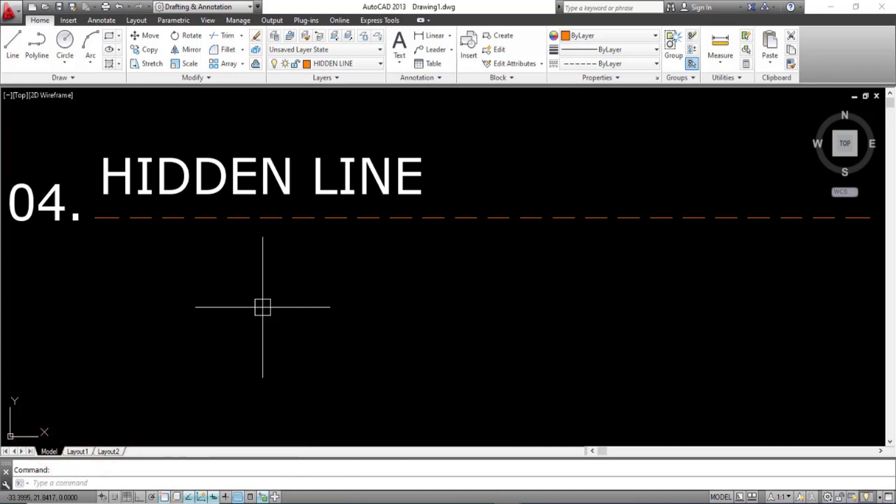
Zoom out and recentre the vault door with its dashed hinge and bolt outlines
scroll(263, 307, "down", 3)
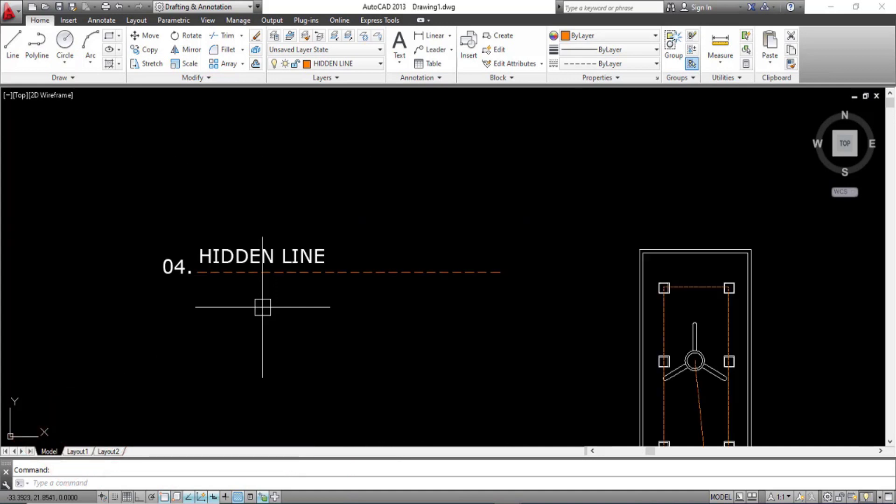
middle_click_drag(516, 312, 313, 242)
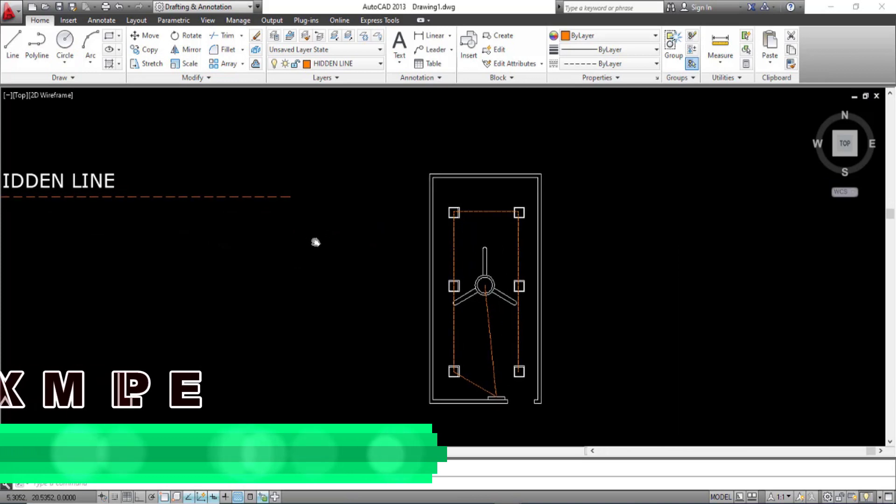
scroll(527, 317, "up", 2)
mouse_move(508, 305)
middle_mouse_down()
mouse_move(466, 298)
mouse_move(470, 287)
middle_mouse_up()
scroll(457, 289, "down", 2)
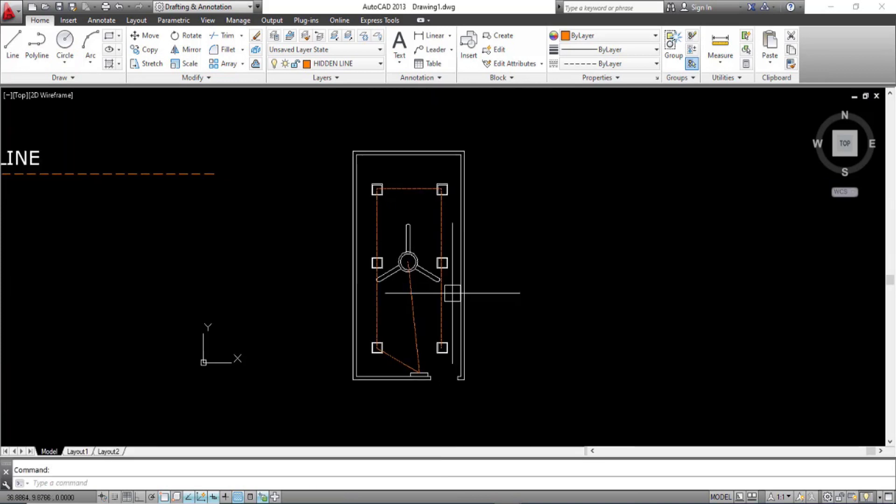
middle_click_drag(470, 238, 466, 252)
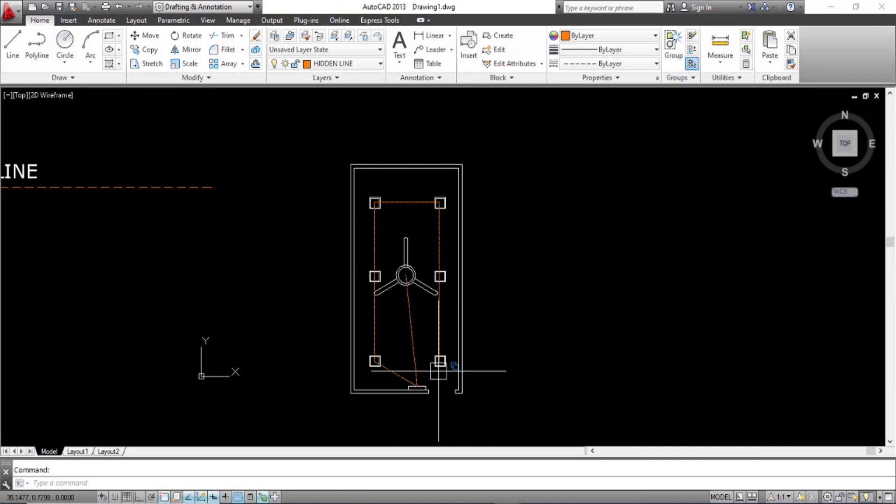
Zoom in on the door's bottom plate and pan up past the dial to the upper corner squares
scroll(429, 382, "up", 2)
scroll(429, 382, "up", 4)
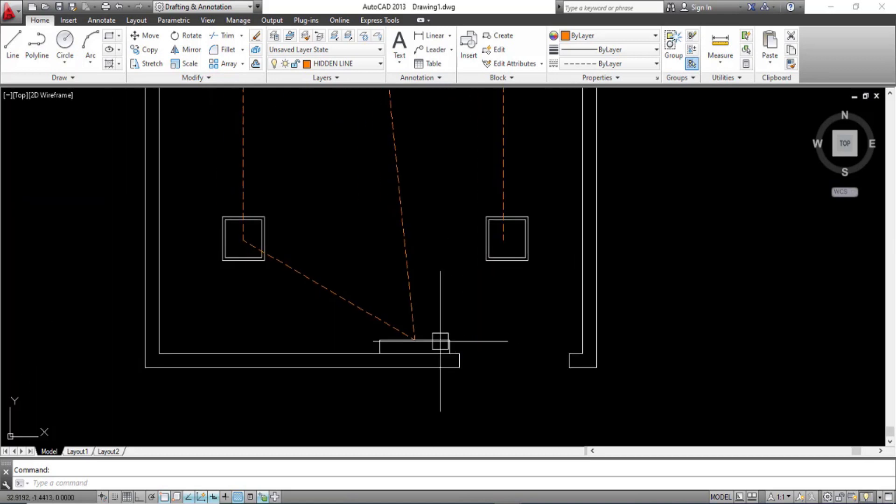
middle_click_drag(319, 292, 368, 307)
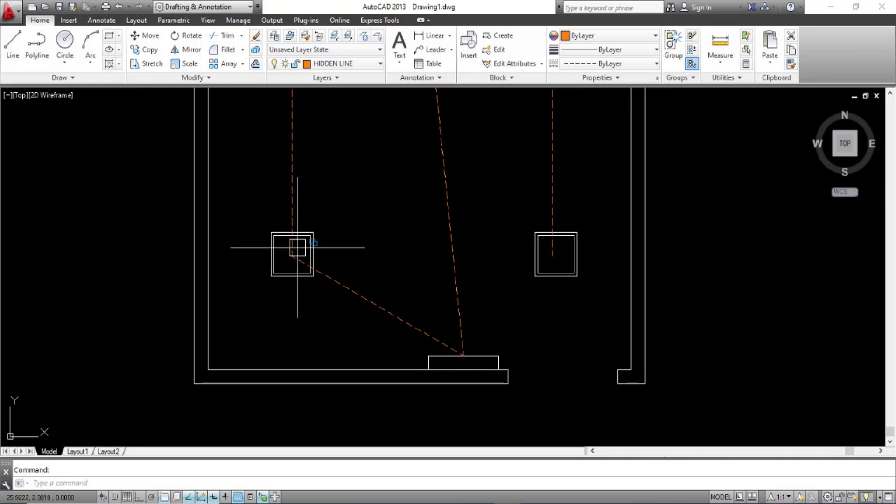
middle_click_drag(299, 267, 307, 391)
middle_click_drag(331, 195, 342, 260)
middle_click_drag(341, 220, 344, 342)
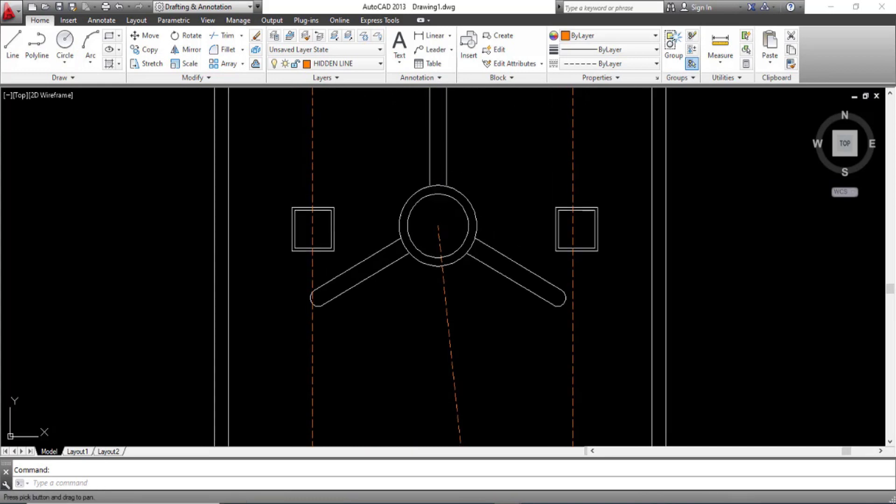
middle_click_drag(350, 166, 351, 376)
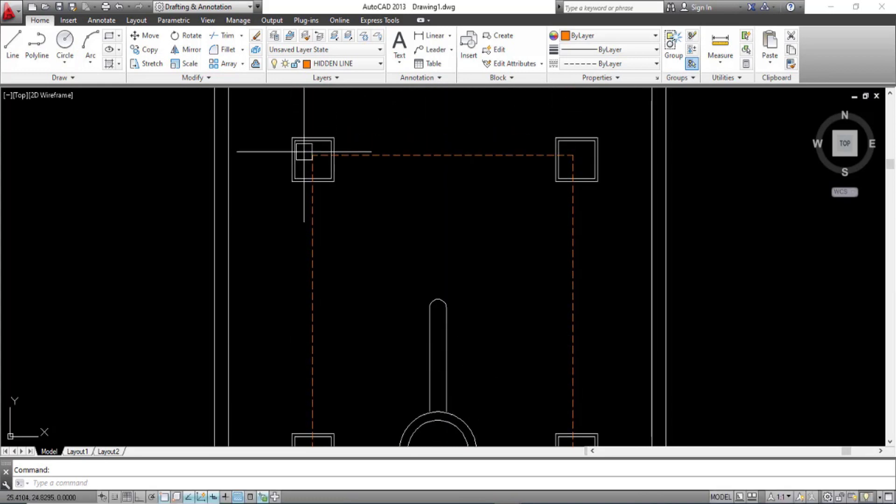
Follow the dashed hidden lines back down to the lower squares and bottom plate
scroll(568, 219, "down", 2)
middle_click_drag(569, 278, 508, 120)
middle_click_drag(496, 381, 513, 276)
scroll(414, 381, "up", 2)
middle_click_drag(414, 380, 416, 369)
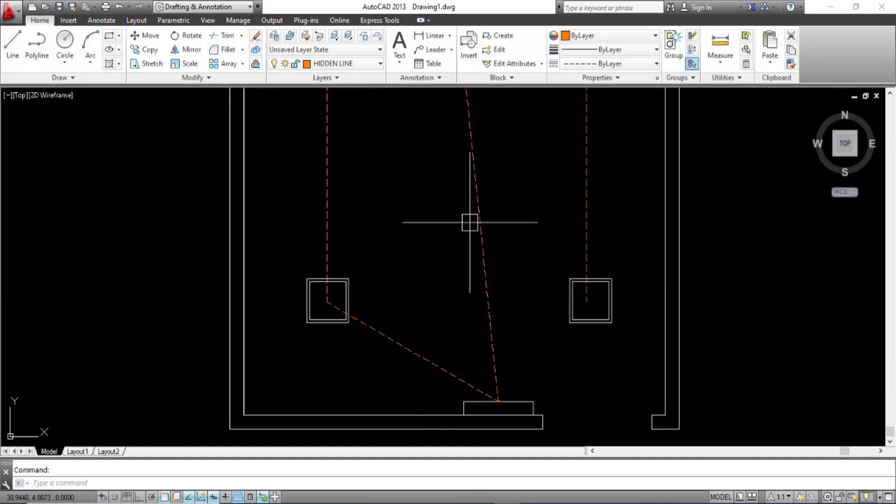
middle_click_drag(408, 232, 386, 247)
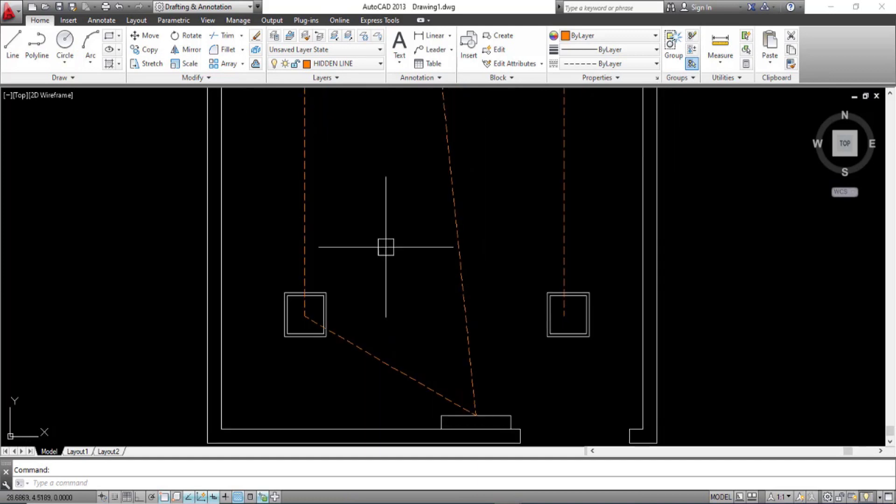
scroll(385, 246, "down", 2)
scroll(433, 327, "up", 2)
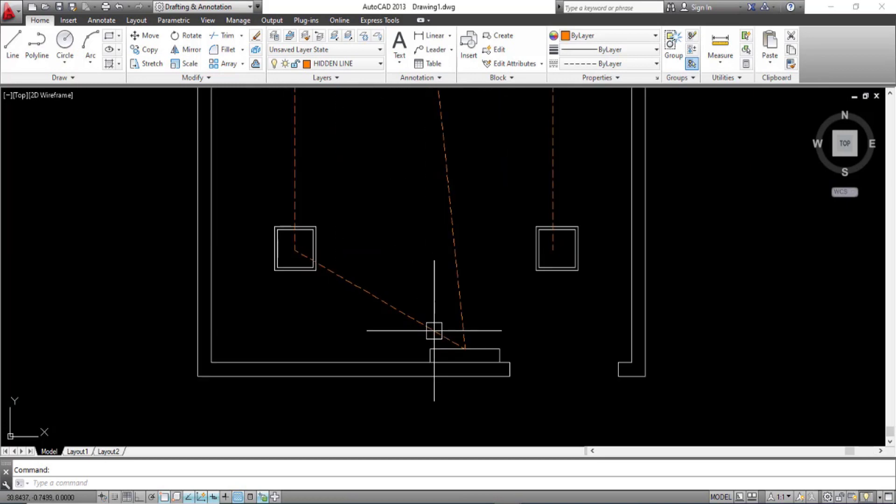
scroll(410, 292, "up", 2)
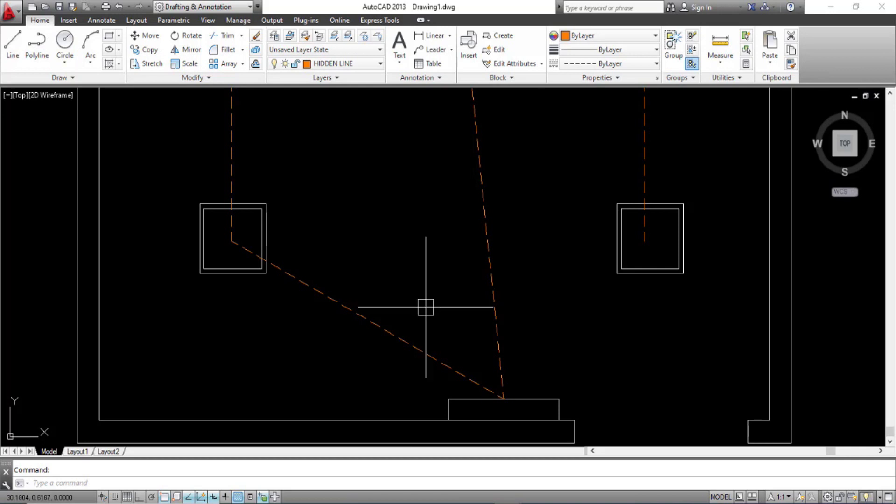
Zoom out and recentre the full vault door drawing
scroll(426, 311, "down", 1)
middle_click_drag(449, 241, 423, 313)
scroll(424, 312, "down", 1)
middle_click_drag(456, 224, 446, 290)
scroll(452, 289, "down", 1)
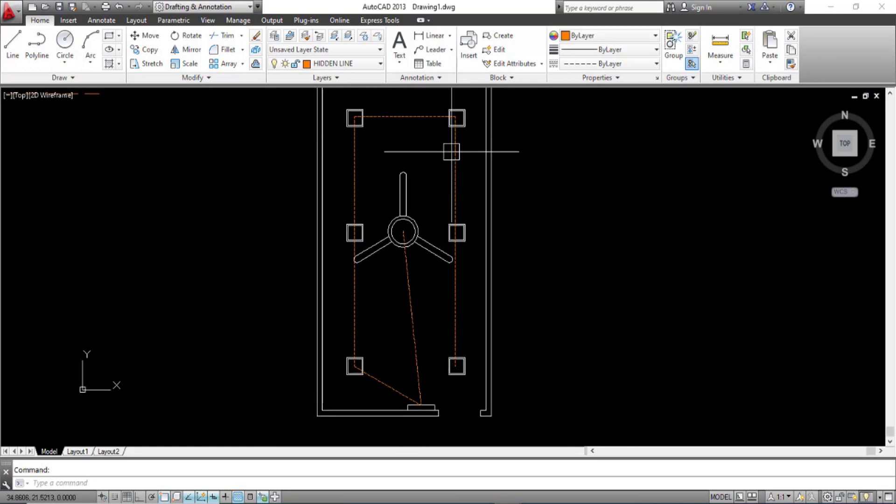
Follow the door's right-hand dashed line down to the bottom plate
mouse_move(451, 151)
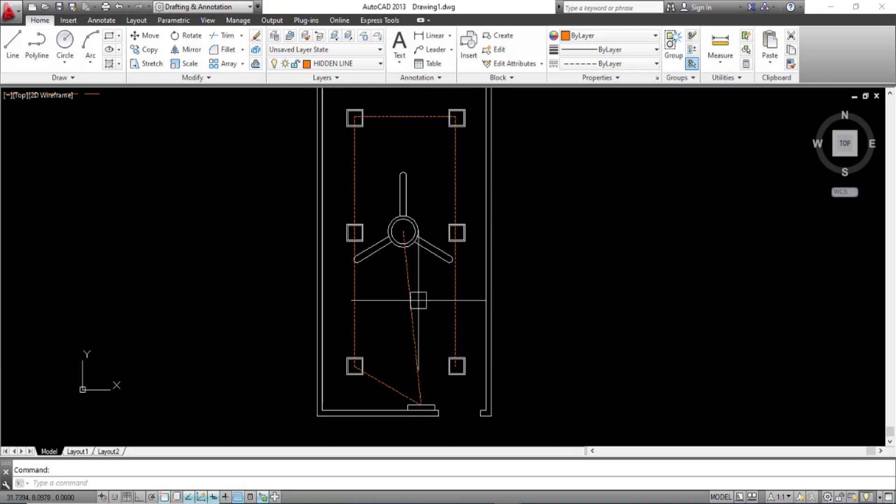
scroll(420, 301, "up", 2)
middle_click_drag(428, 304, 450, 225)
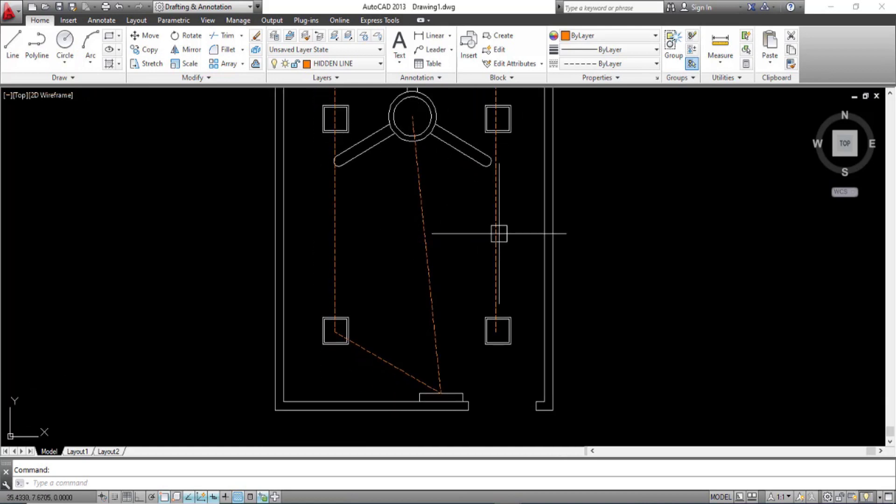
scroll(498, 232, "up", 2)
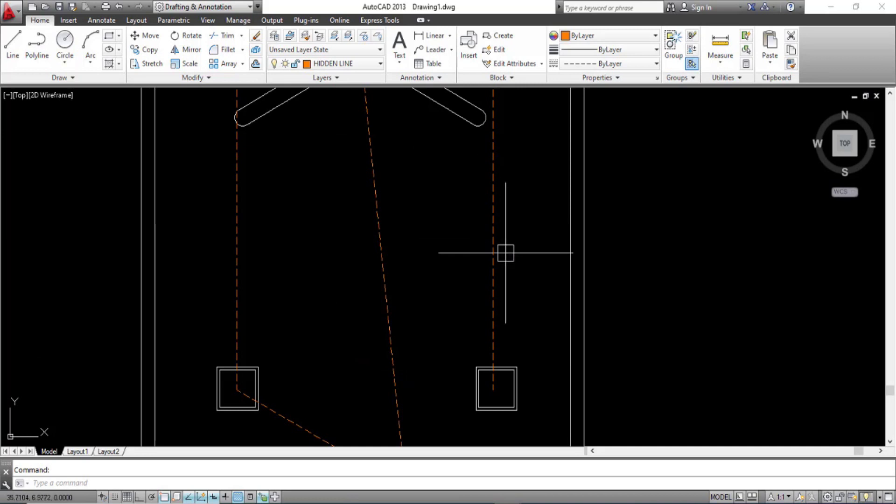
middle_click_drag(504, 252, 514, 226)
scroll(486, 374, "down", 3)
middle_click_drag(435, 340, 456, 284)
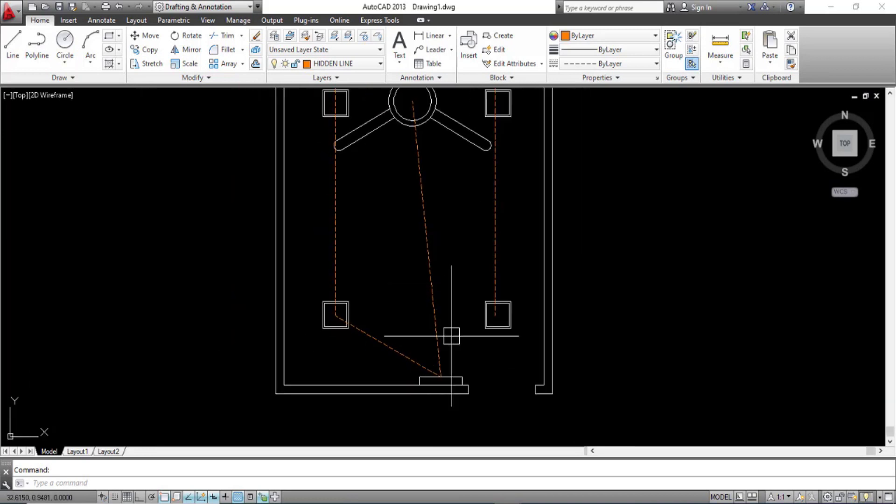
Look over the lower squares, then centre the door's dial
scroll(448, 374, "up", 2)
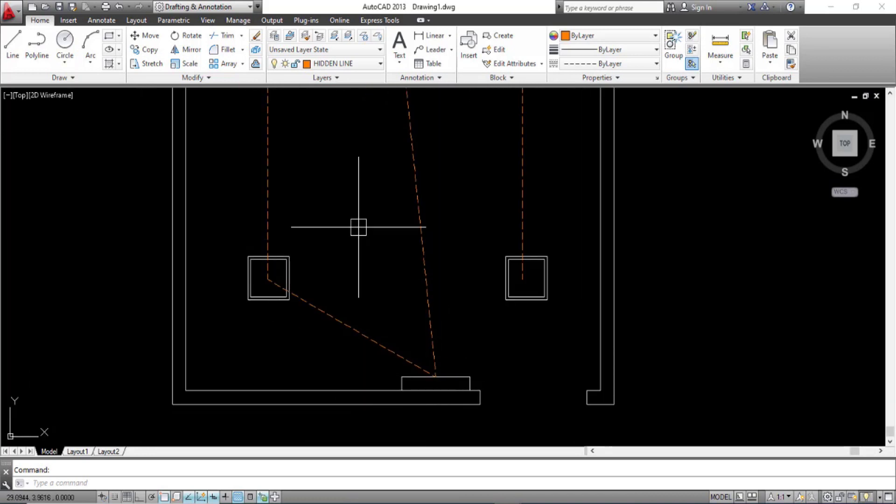
scroll(373, 228, "down", 2)
middle_click_drag(380, 210, 385, 311)
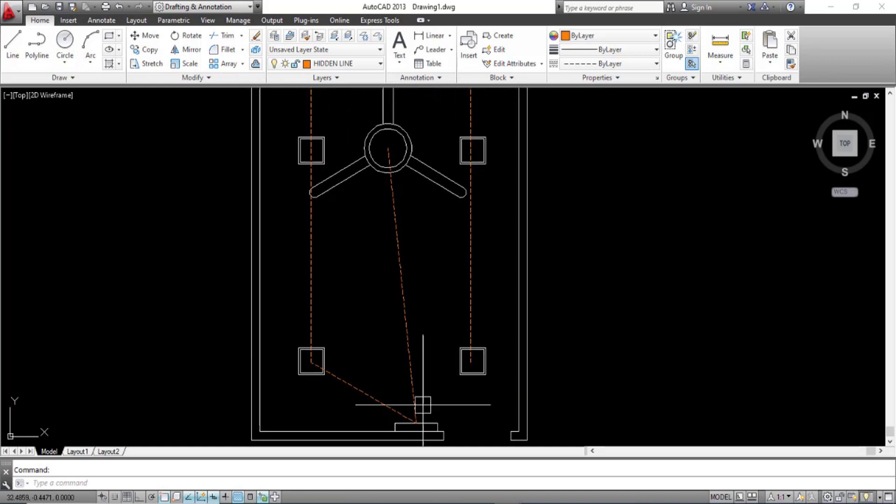
scroll(380, 300, "up", 4)
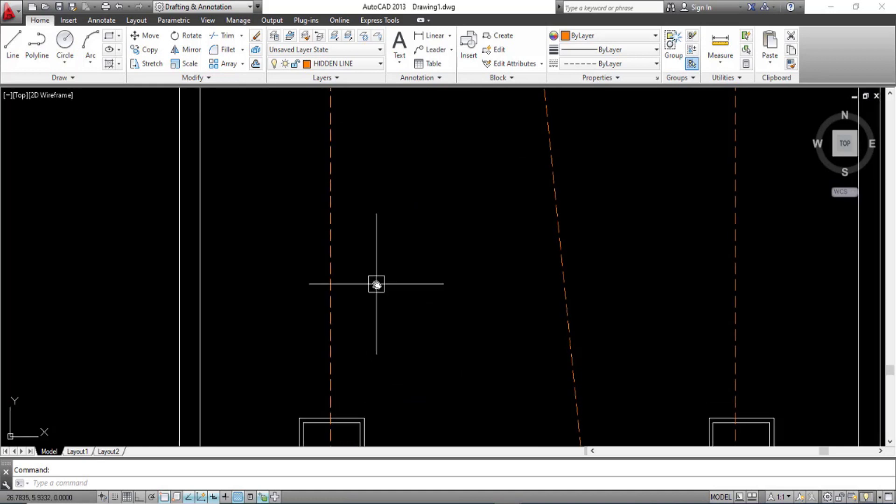
scroll(393, 304, "down", 2)
mouse_move(392, 305)
middle_mouse_down()
mouse_move(410, 306)
mouse_move(401, 356)
middle_mouse_up()
scroll(401, 356, "down", 2)
mouse_move(402, 324)
middle_mouse_down()
mouse_move(407, 392)
mouse_move(422, 398)
middle_mouse_up()
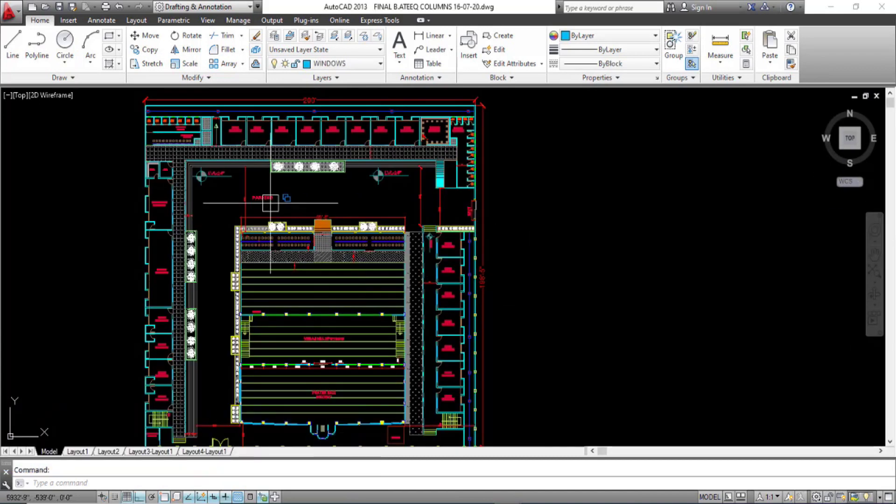
Move to the floor plan and zoom in on the toilet block's dashed M.H line
mouse_move(262, 224)
middle_mouse_down()
mouse_move(312, 237)
mouse_move(325, 284)
middle_mouse_up()
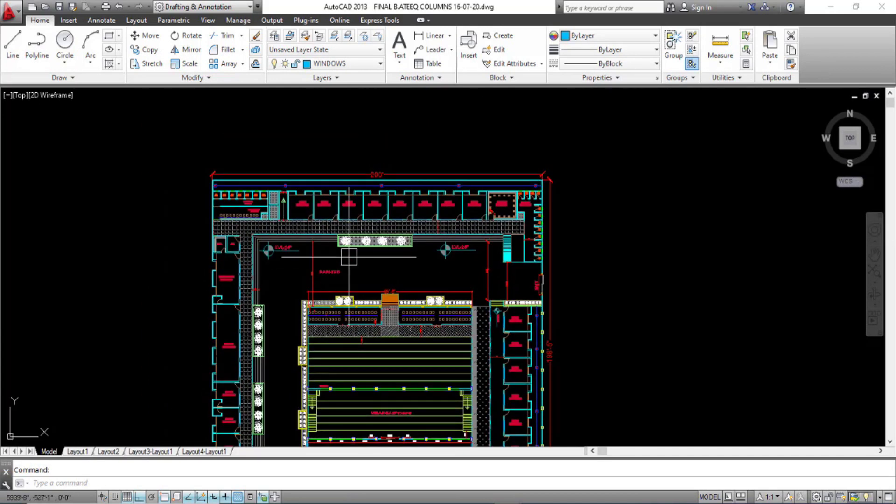
scroll(349, 256, "up", 1)
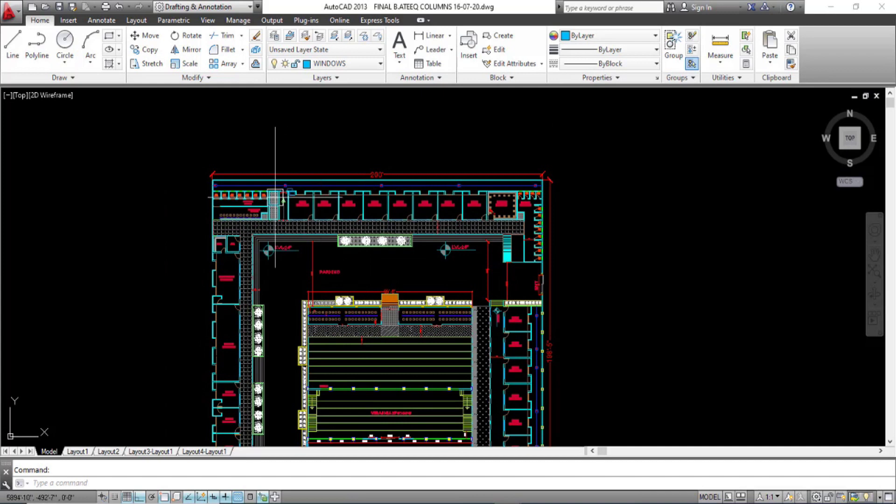
scroll(260, 190, "up", 5)
middle_click_drag(223, 175, 443, 198)
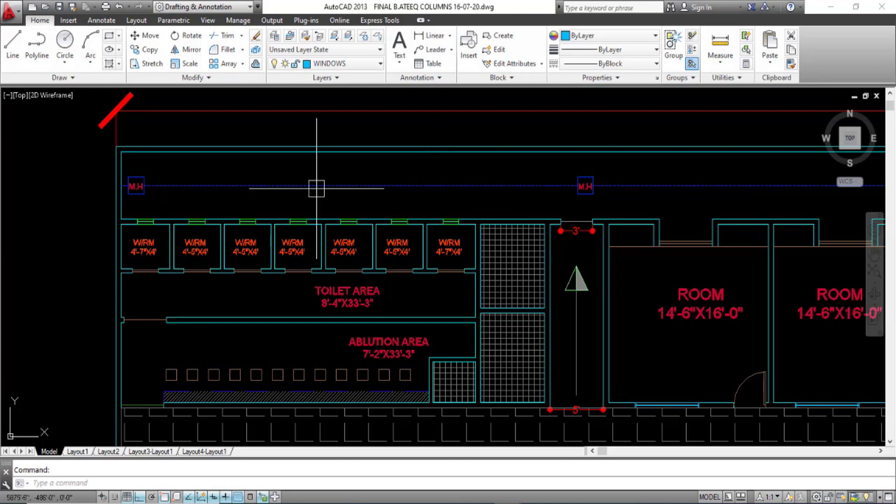
Zoom in close on the left M.H box where the dashed manhole line starts
mouse_move(216, 202)
middle_mouse_down()
mouse_move(302, 203)
mouse_move(293, 222)
middle_mouse_up()
scroll(212, 194, "up", 2)
scroll(280, 224, "up", 3)
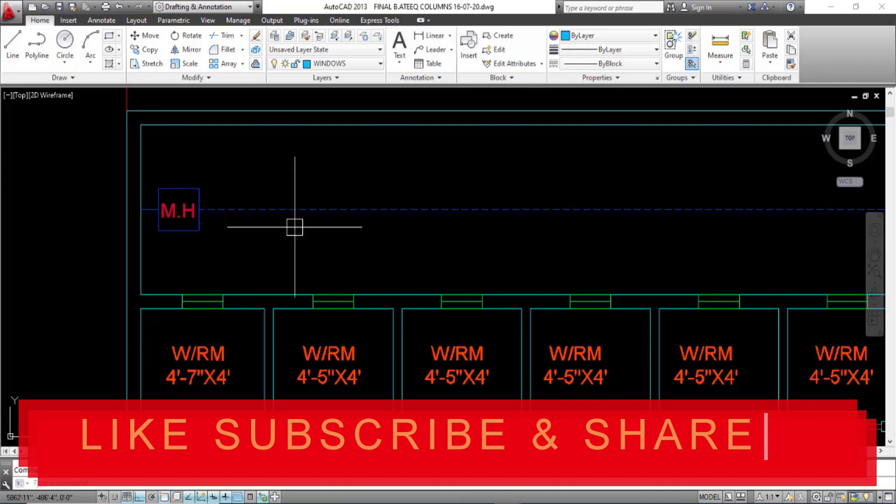
middle_click_drag(294, 228, 262, 237)
middle_click_drag(184, 238, 223, 238)
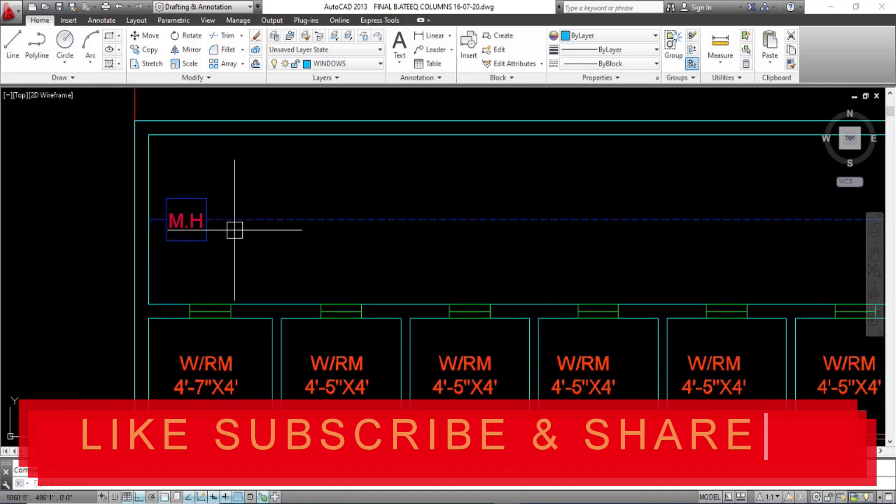
scroll(336, 221, "down", 4)
middle_click_drag(472, 224, 434, 225)
mouse_move(287, 223)
middle_mouse_down()
mouse_move(356, 218)
mouse_move(272, 214)
middle_mouse_up()
scroll(308, 219, "up", 6)
scroll(272, 214, "down", 2)
mouse_move(329, 219)
middle_mouse_down()
mouse_move(276, 234)
mouse_move(308, 214)
mouse_move(278, 226)
middle_mouse_up()
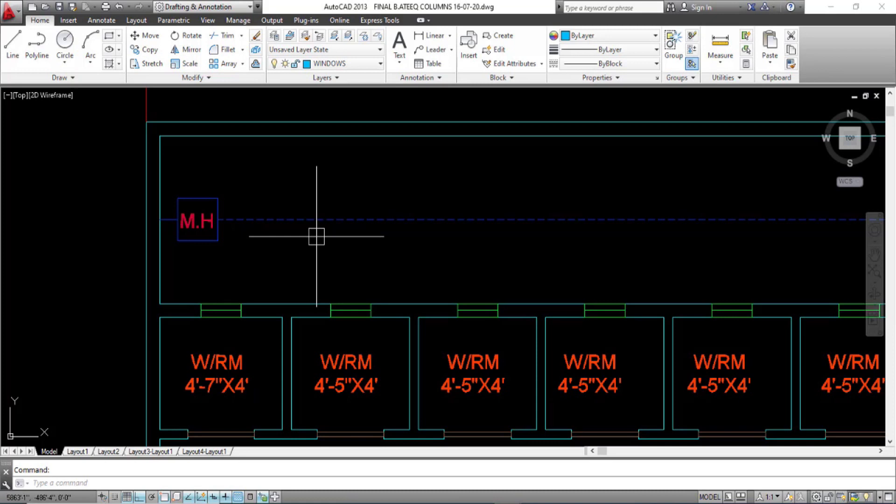
scroll(261, 230, "up", 2)
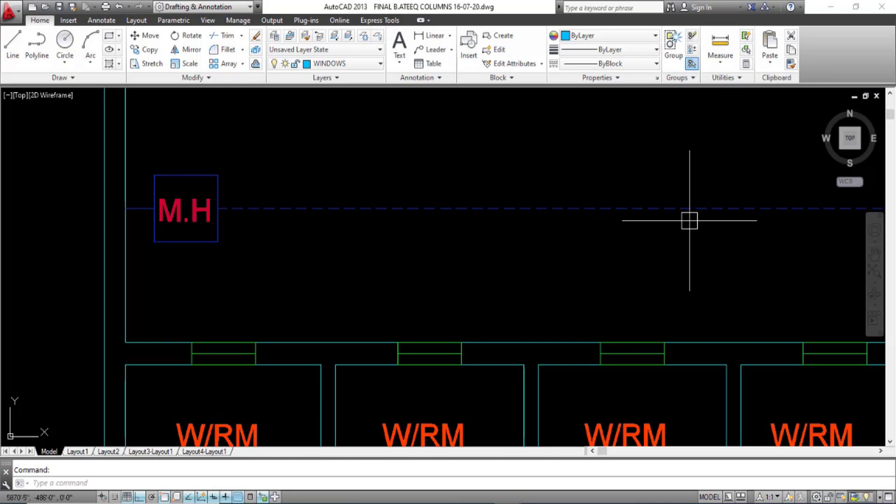
middle_click_drag(339, 218, 350, 214)
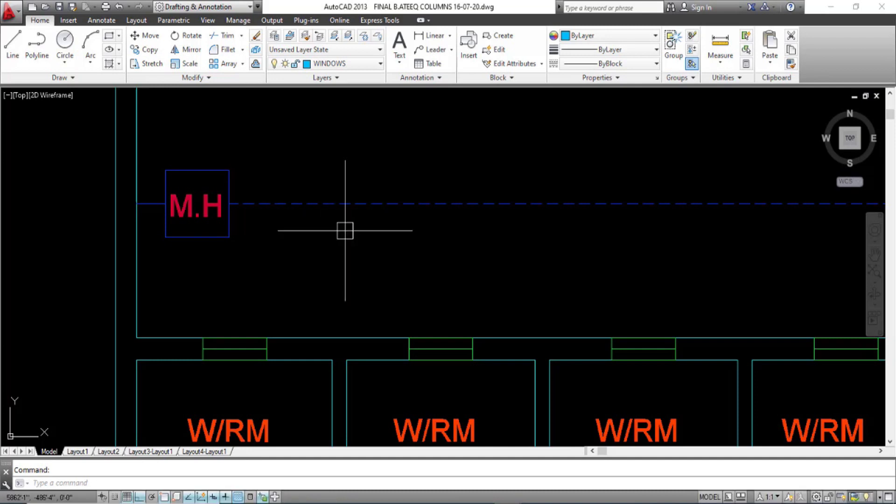
Follow the dashed line past the W/RM rooms to the right M.H box, then switch drawings
middle_click_drag(415, 233, 371, 234)
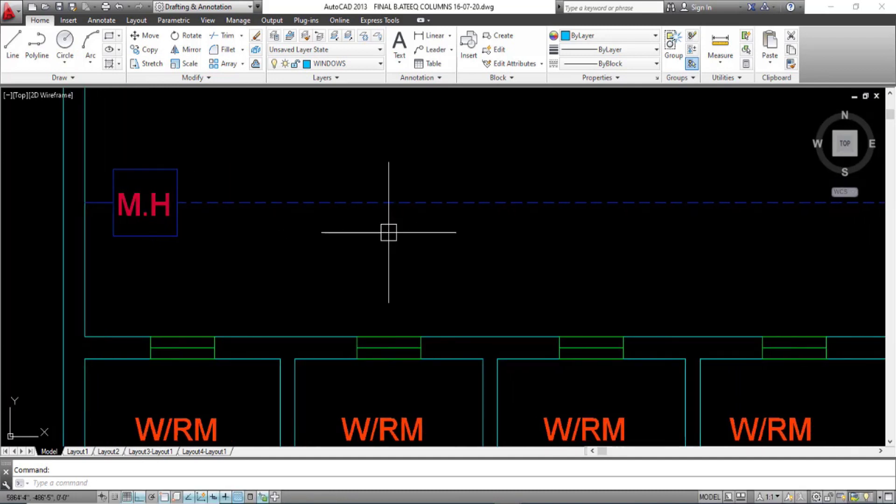
scroll(317, 233, "down", 2)
middle_click_drag(539, 236, 456, 236)
middle_click_drag(550, 232, 299, 232)
middle_click_drag(680, 230, 412, 234)
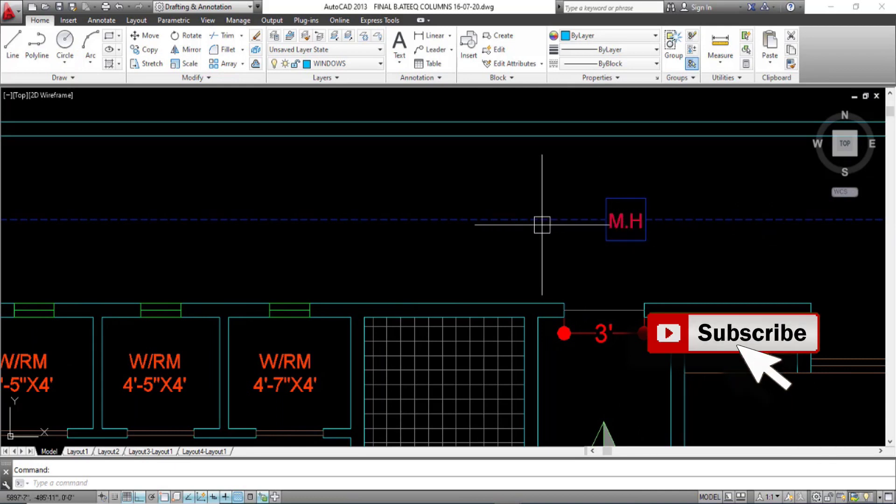
middle_click_drag(395, 220, 408, 212)
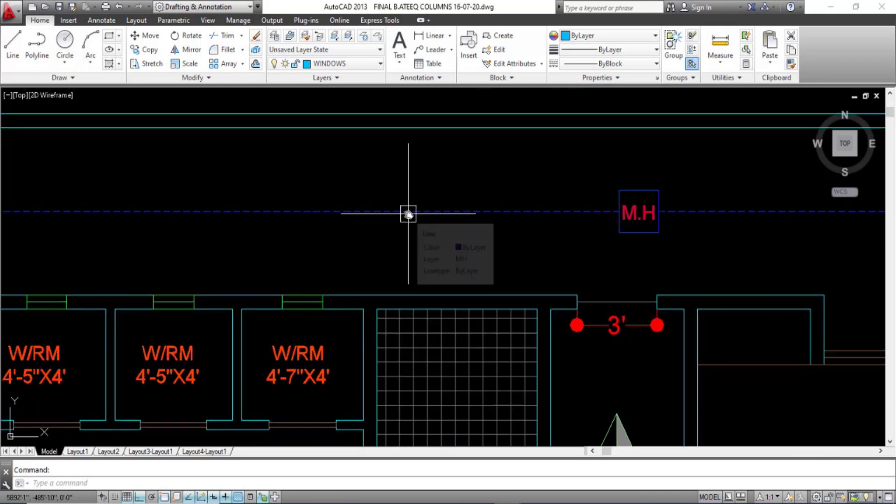
key("ctrl+Tab")
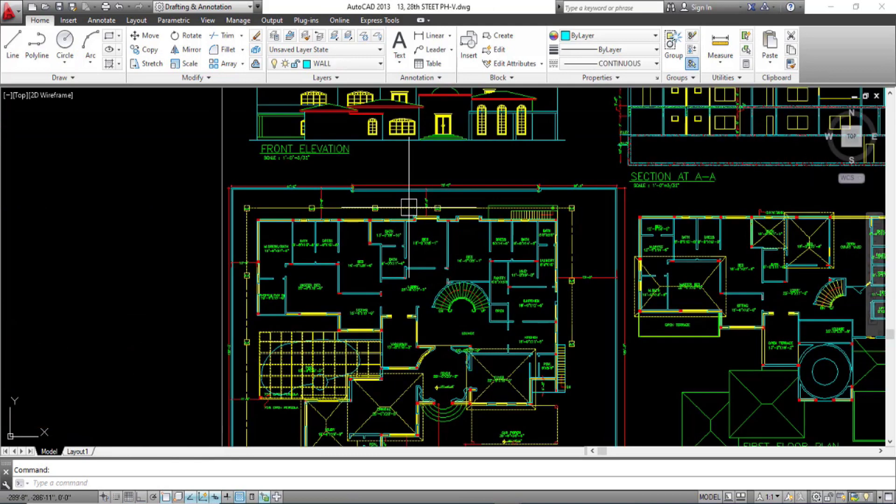
Pan through the bed, lounge and kitchen areas to centre the dashed car porch
mouse_move(446, 255)
middle_mouse_down()
mouse_move(450, 221)
mouse_move(471, 224)
middle_mouse_up()
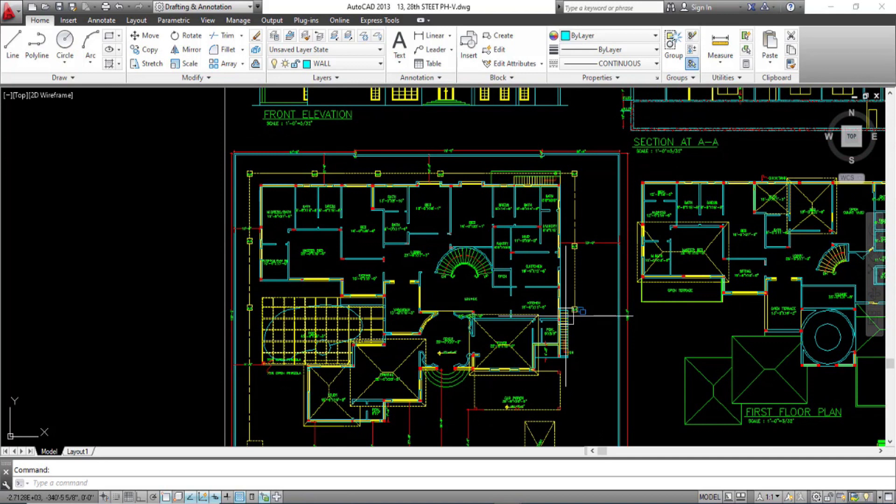
scroll(566, 316, "up", 6)
middle_click_drag(583, 290, 586, 400)
middle_click_drag(604, 341, 715, 198)
middle_click_drag(495, 319, 539, 155)
middle_click_drag(441, 339, 472, 179)
middle_click_drag(430, 313, 426, 295)
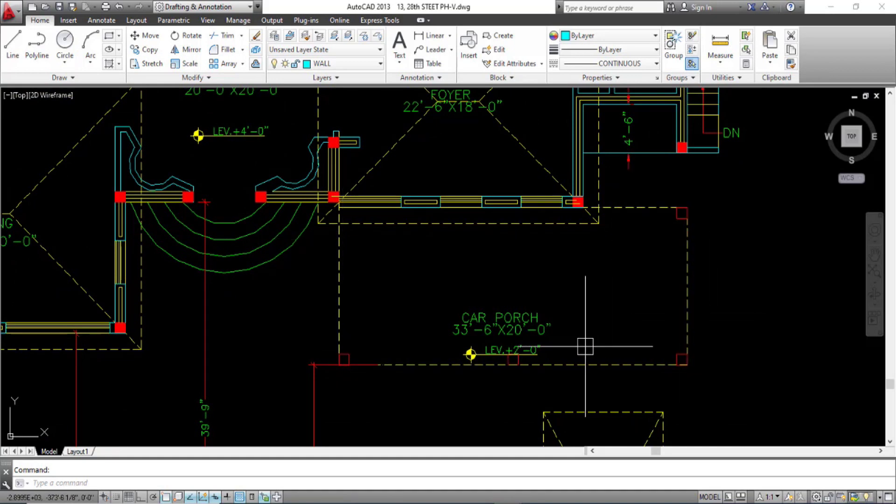
Pan back past the varandah and bedrooms up to the FRONT ELEVATION drawing
middle_click_drag(498, 194, 503, 357)
scroll(504, 357, "down", 2)
middle_click_drag(471, 230, 483, 374)
middle_click_drag(449, 207, 485, 385)
middle_click_drag(406, 256, 443, 380)
mouse_move(389, 215)
middle_mouse_down()
mouse_move(389, 267)
mouse_move(418, 348)
mouse_move(494, 360)
middle_mouse_up()
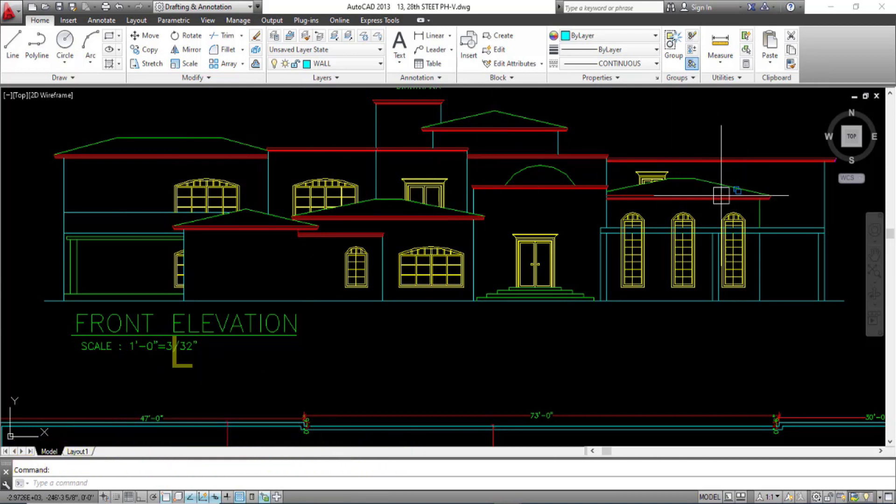
Zoom out and pan from the front elevation down to the ground floor plan's car porch and pergola
scroll(335, 248, "down", 3)
middle_click_drag(443, 320, 392, 143)
middle_click_drag(495, 359, 491, 125)
middle_click_drag(496, 326, 502, 296)
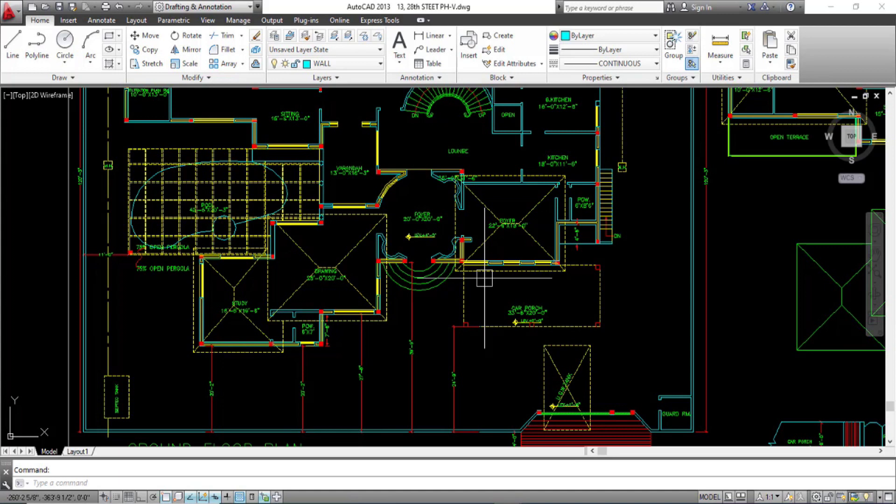
Zoom in on the dashed car porch and crossed U.G.W. TANK outline, then zoom back out
scroll(560, 302, "up", 2)
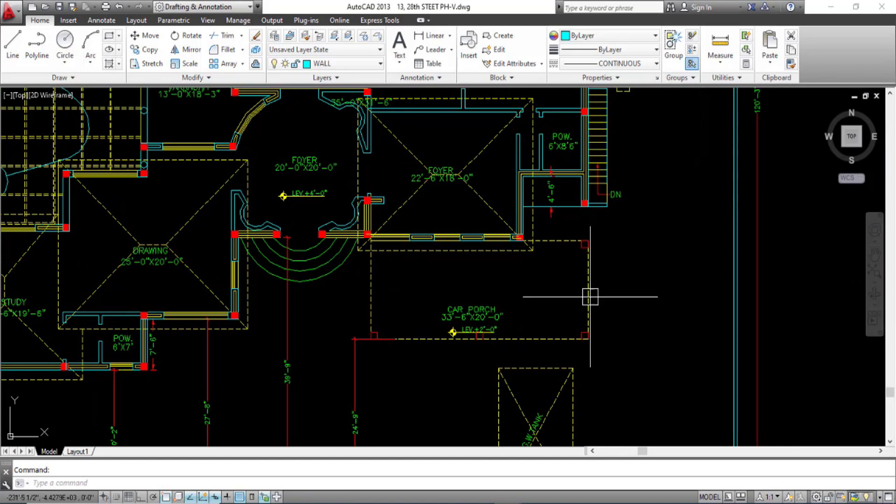
middle_click_drag(528, 278, 531, 283)
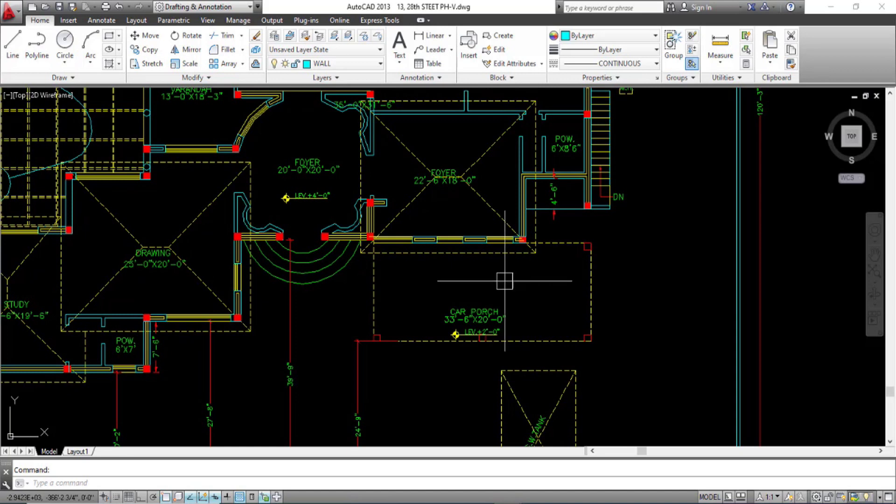
middle_click_drag(544, 330, 530, 257)
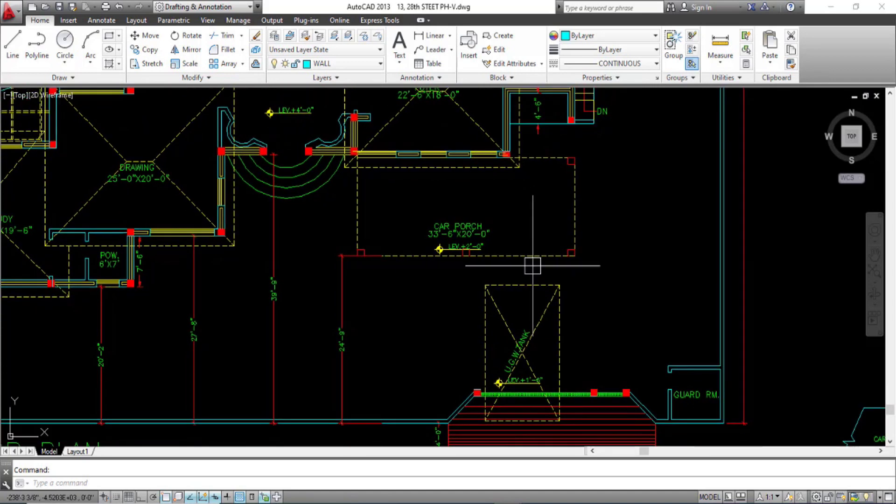
scroll(526, 356, "up", 3)
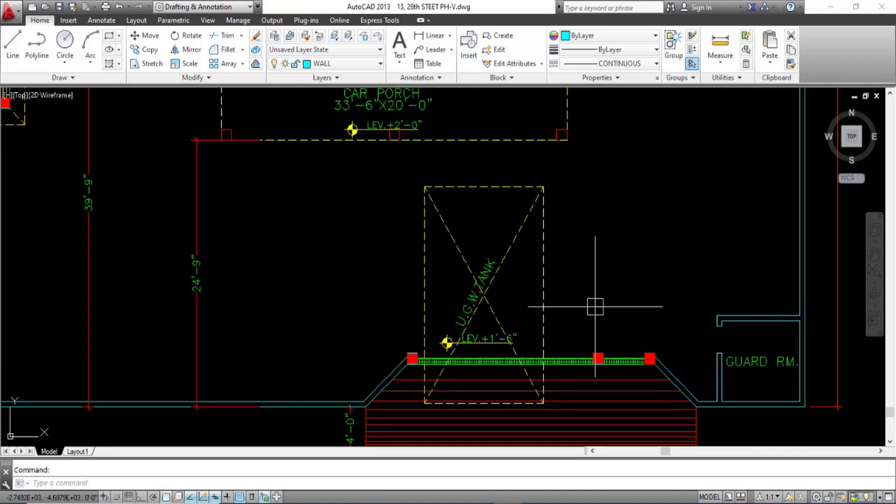
middle_click_drag(552, 298, 564, 294)
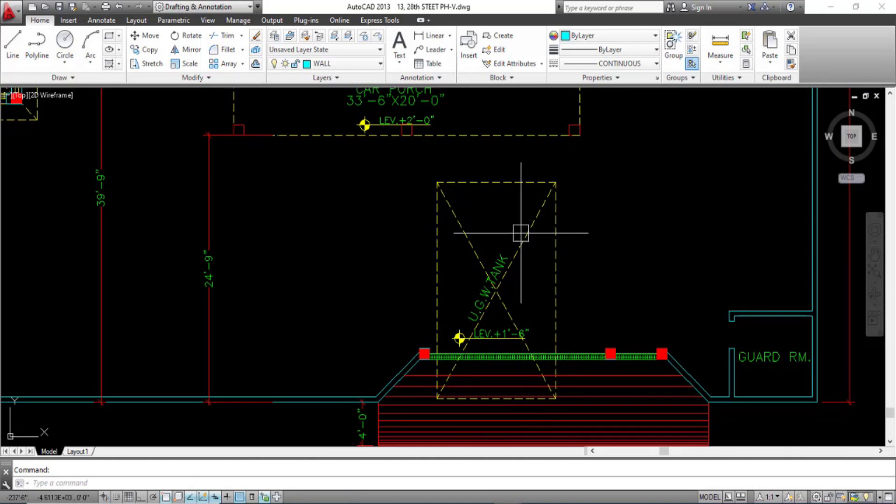
middle_click_drag(488, 255, 496, 242)
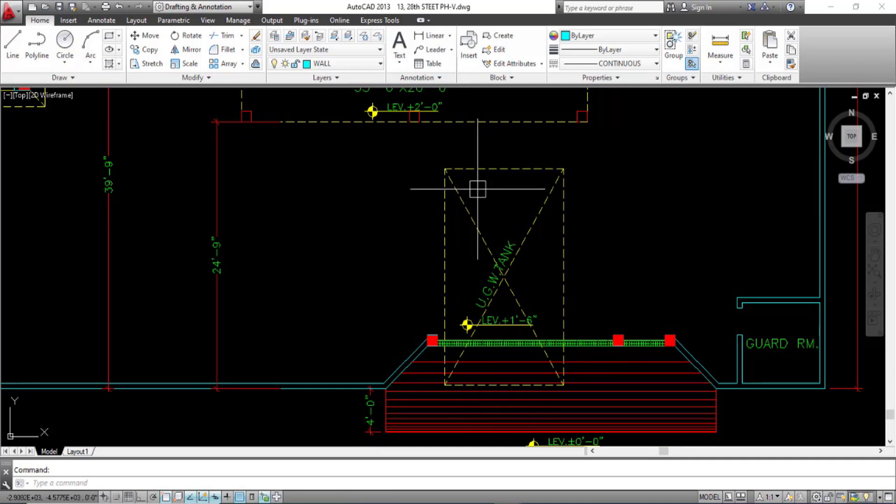
mouse_move(432, 200)
middle_mouse_down()
mouse_move(423, 205)
mouse_move(438, 286)
mouse_move(447, 300)
mouse_move(490, 311)
middle_mouse_up()
scroll(438, 286, "down", 3)
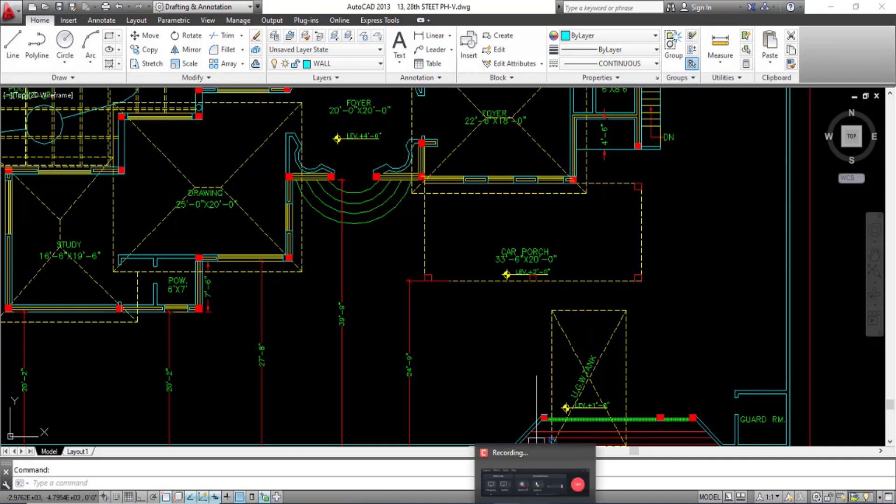
left_click(871, 464)
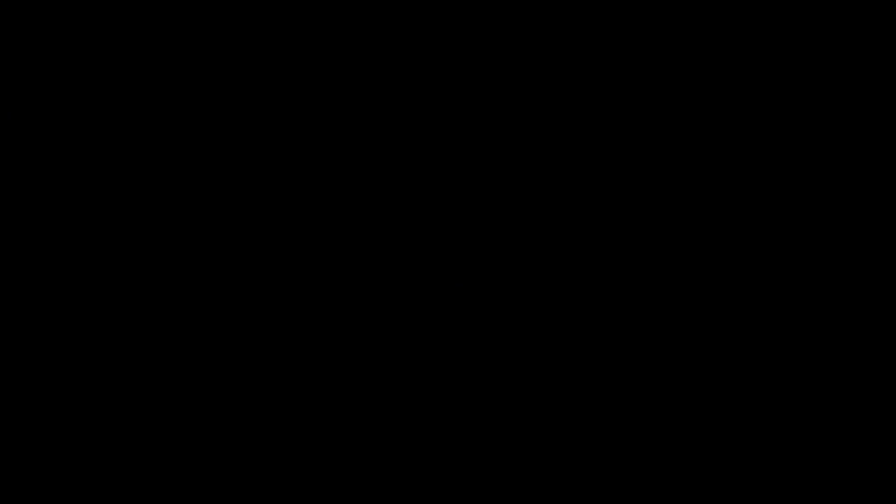